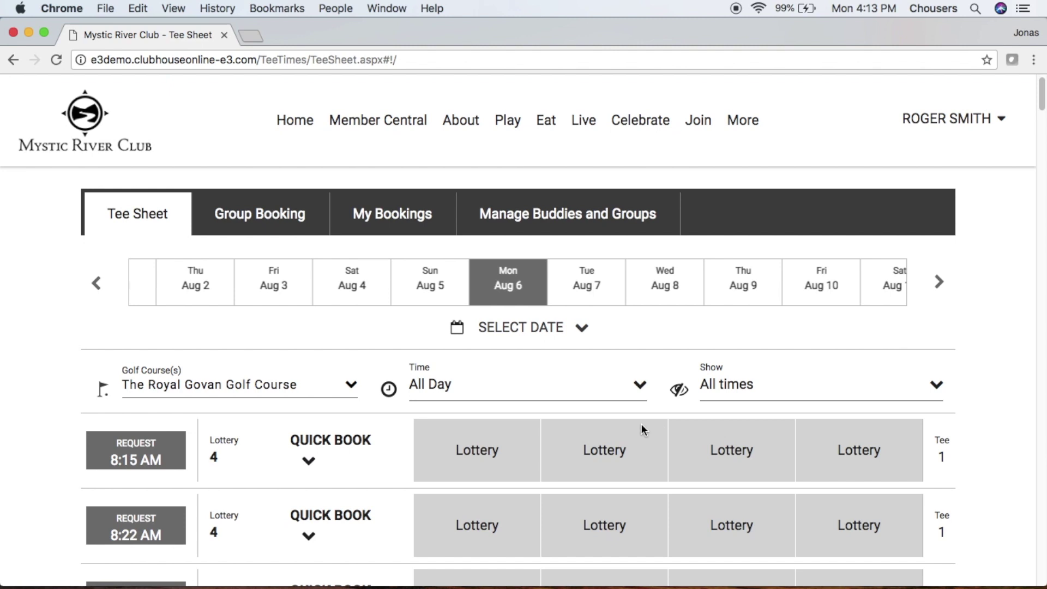
left_click(534, 335)
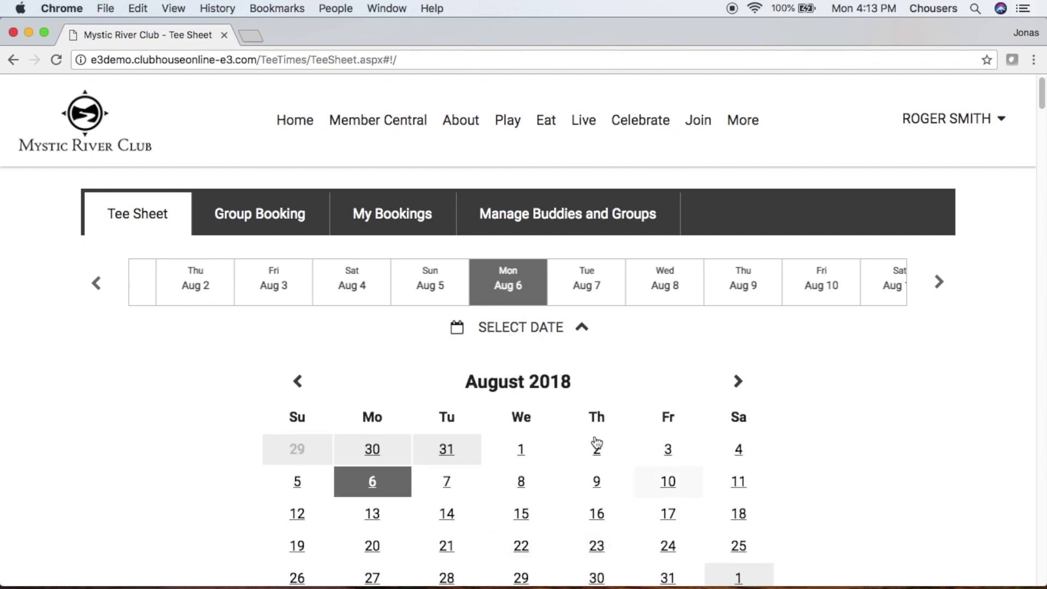
left_click(561, 330)
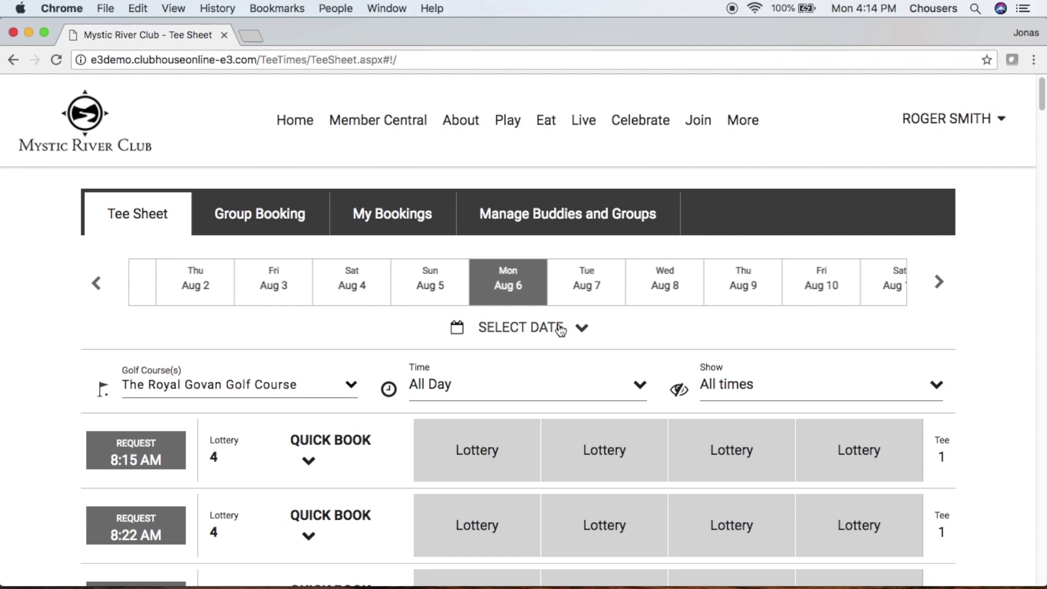
left_click(349, 385)
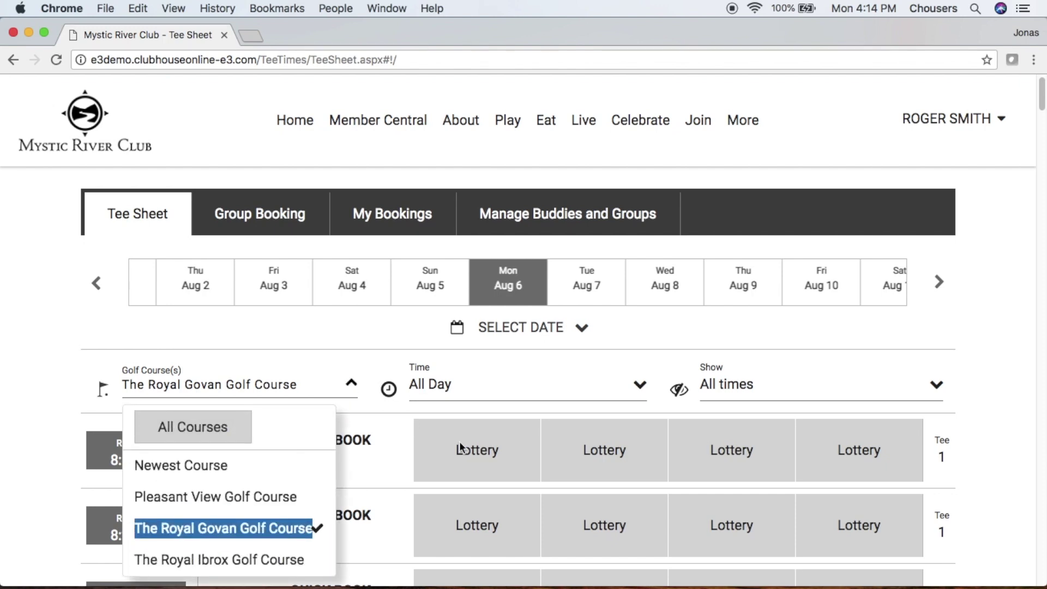
left_click(600, 398)
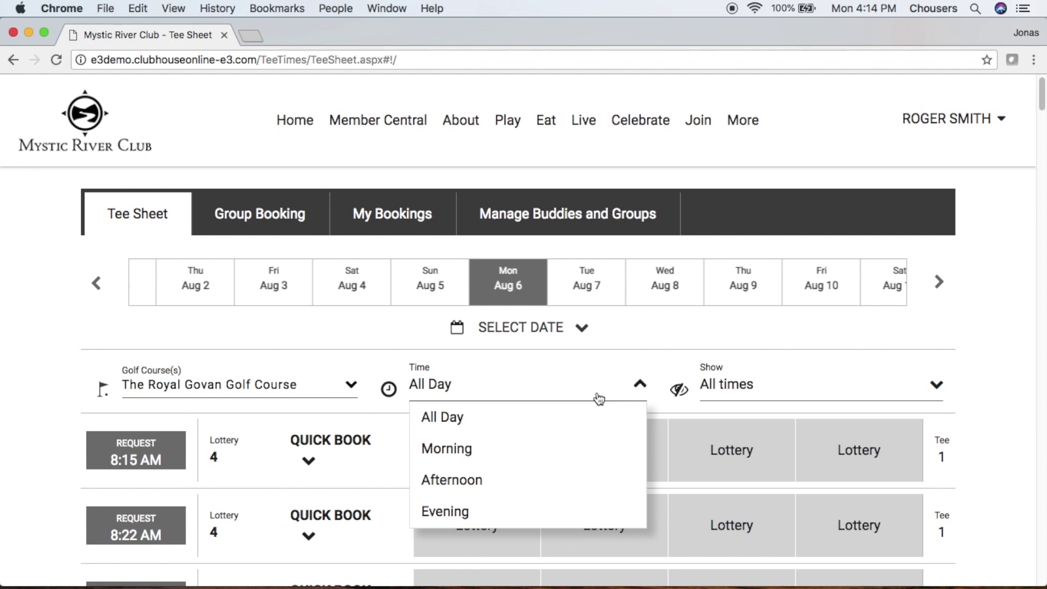
left_click(859, 394)
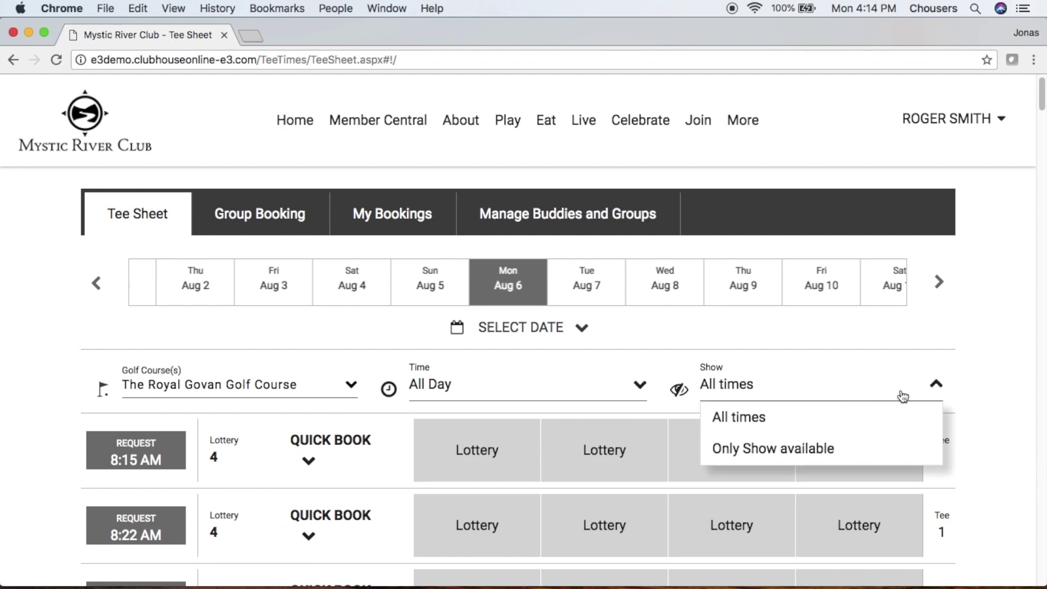
left_click(979, 385)
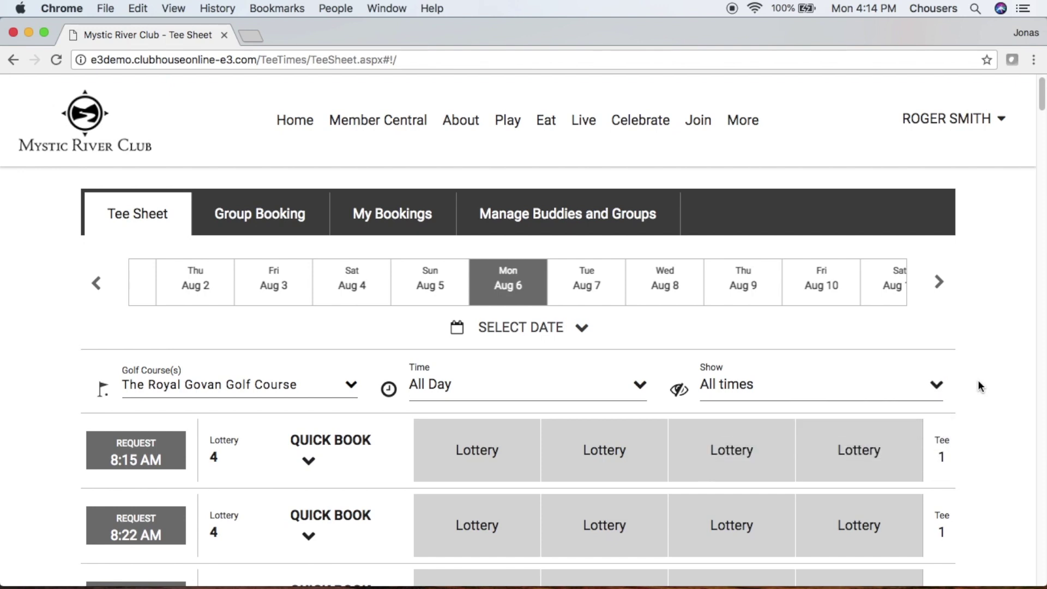
Start a lottery request for the 8:15 AM slot on Mon Aug 06, 2018 via Quick Book.
left_click(350, 440)
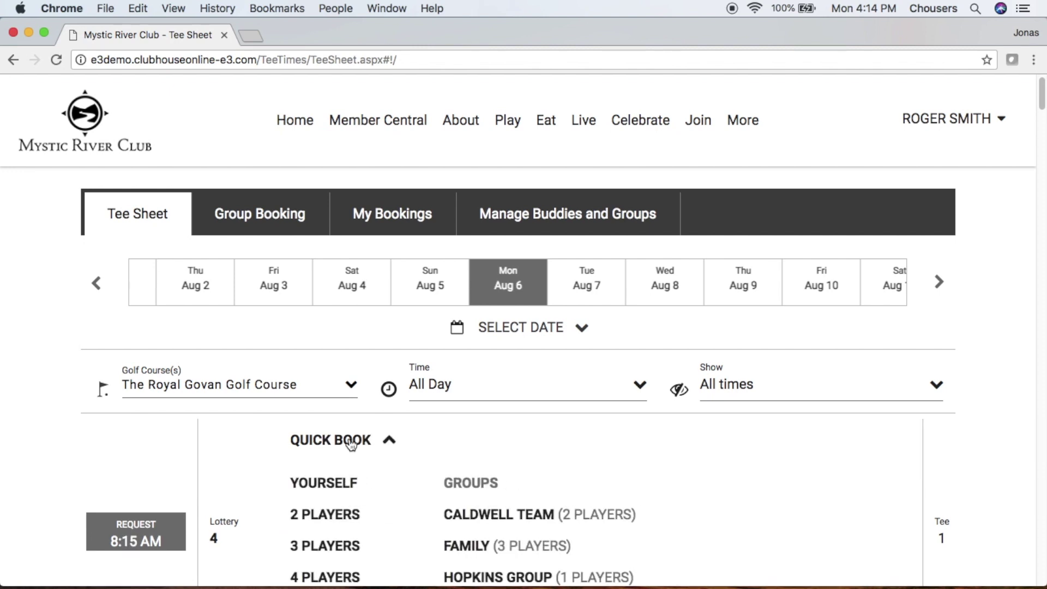
scroll(410, 472, "down", 3)
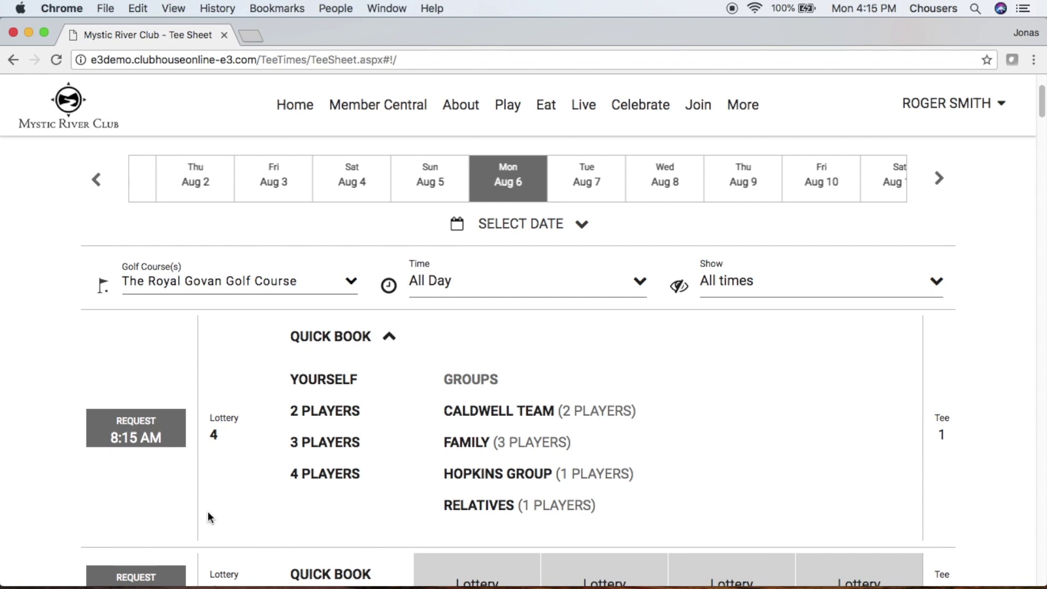
left_click(147, 438)
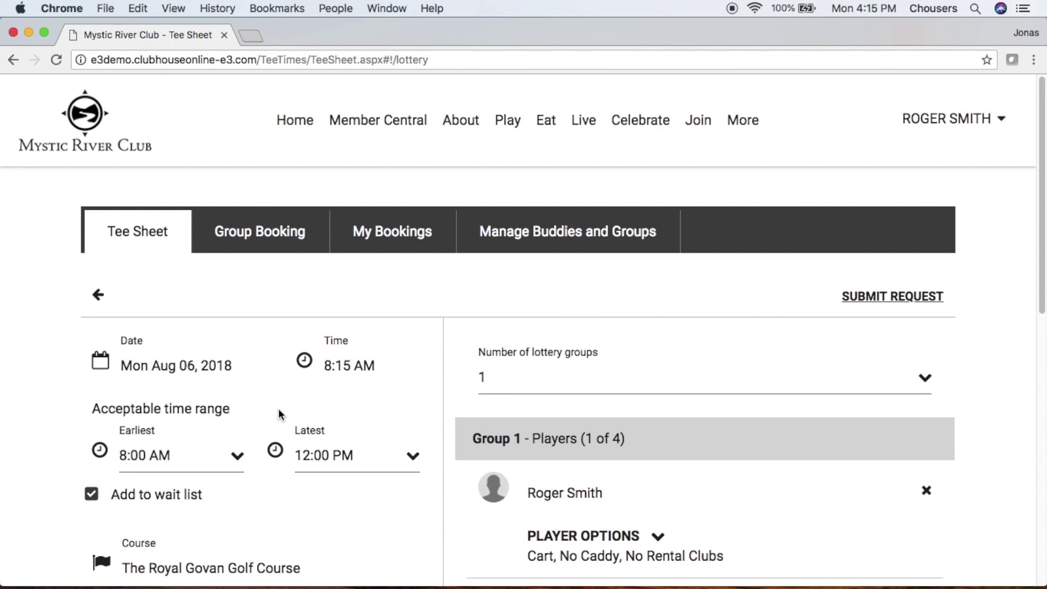
Change the latest acceptable time from 12:00 PM to 12:30 PM.
left_click(373, 456)
scroll(393, 507, "down", 2)
scroll(392, 512, "down", 3)
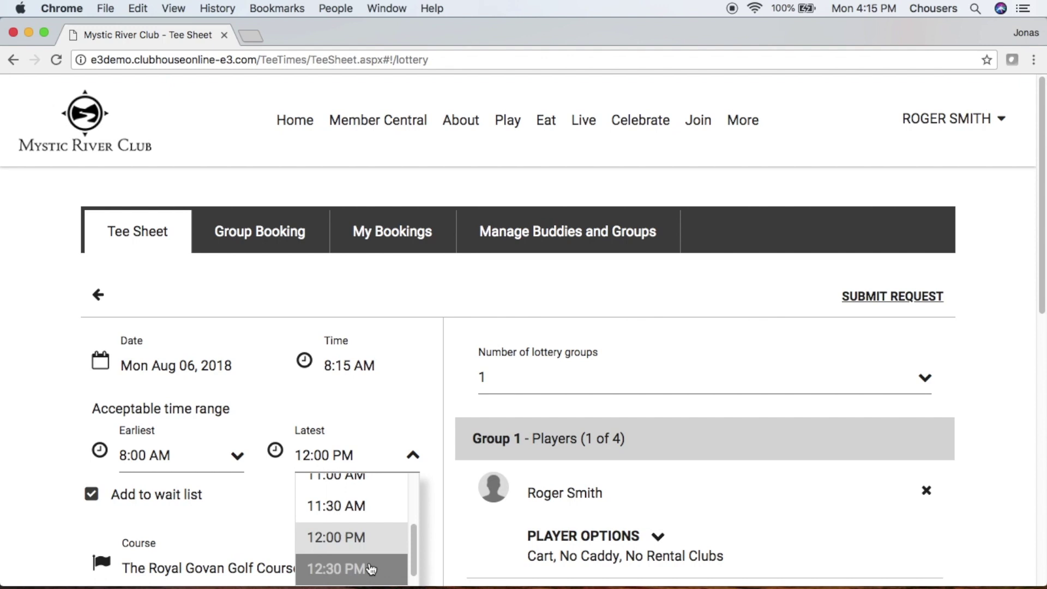
left_click(371, 567)
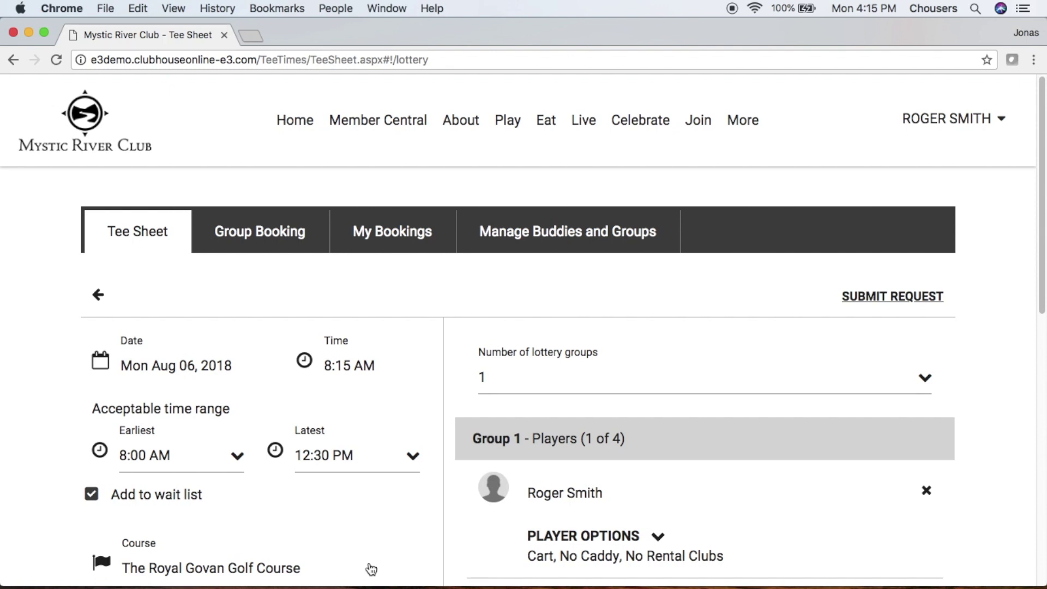
scroll(964, 529, "down", 3)
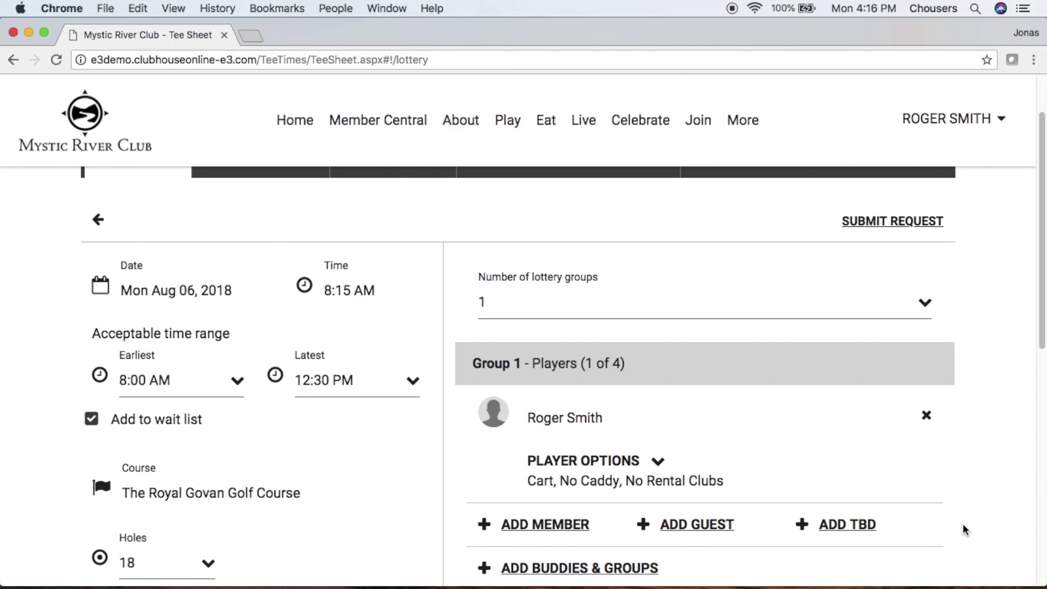
left_click(934, 308)
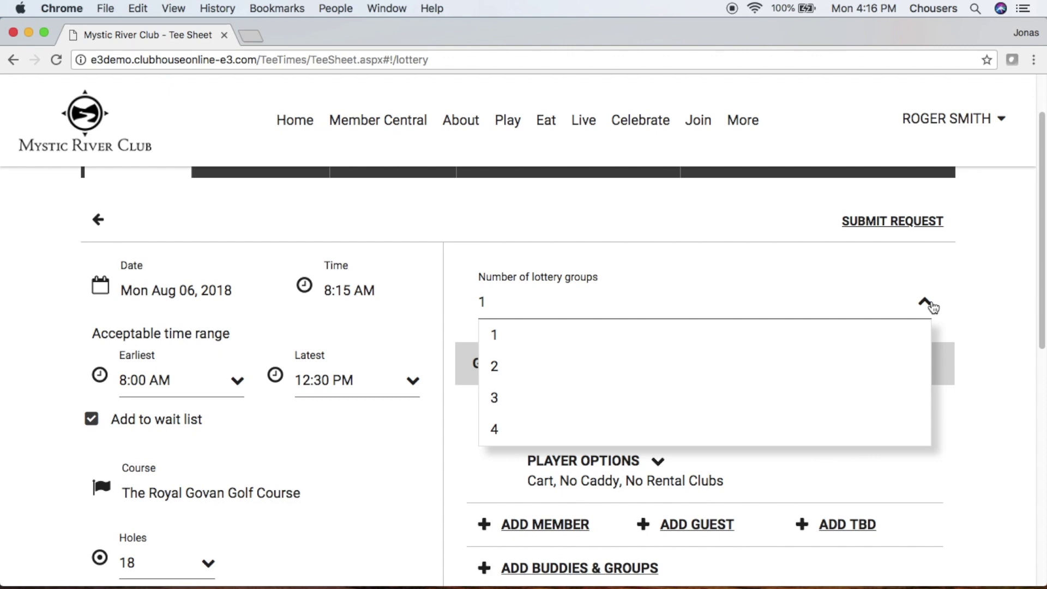
left_click(972, 297)
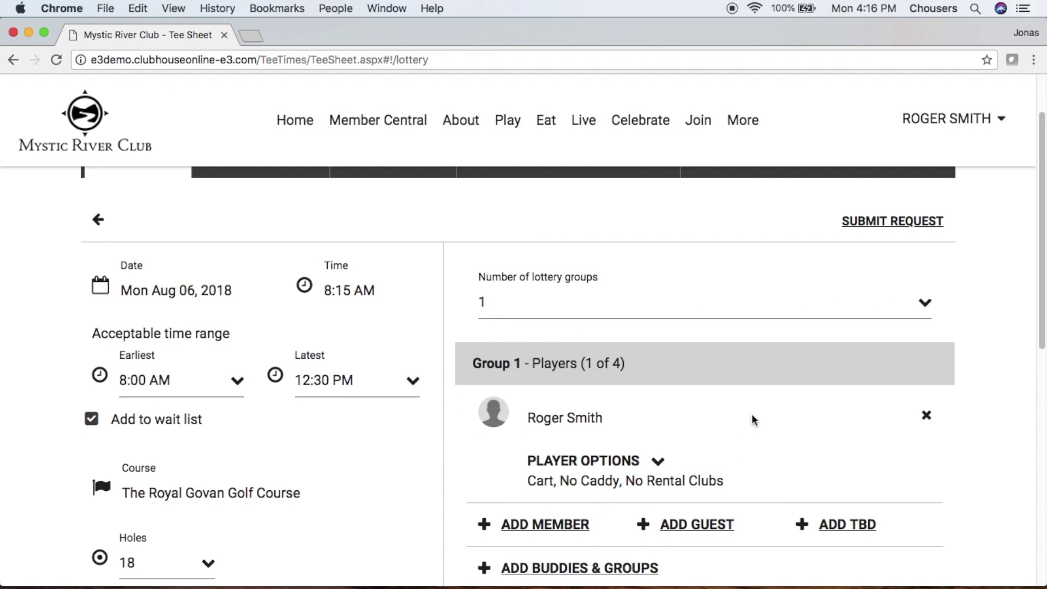
left_click(636, 468)
scroll(636, 469, "down", 5)
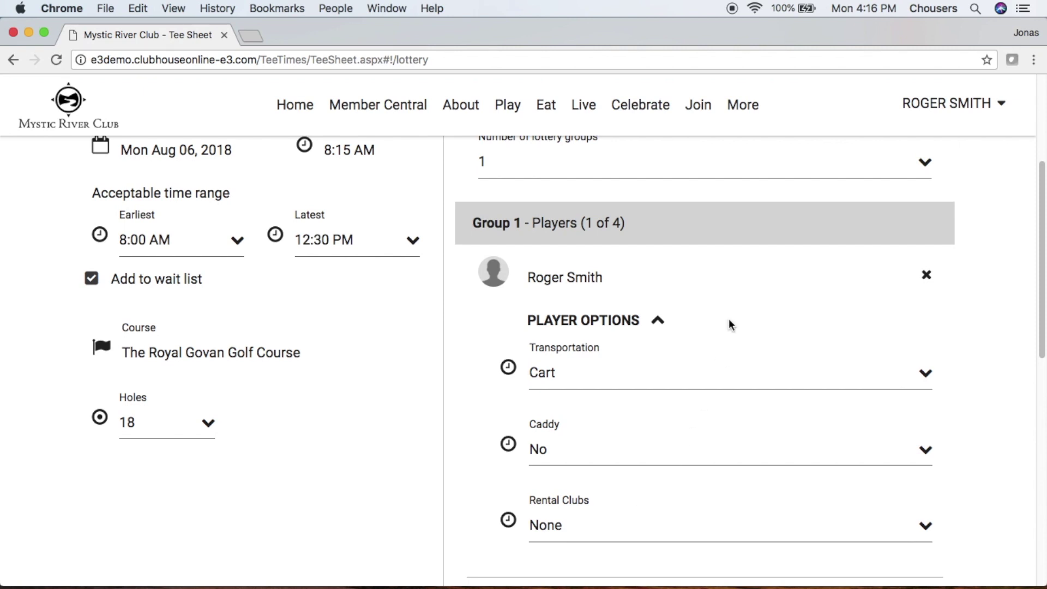
left_click(726, 282)
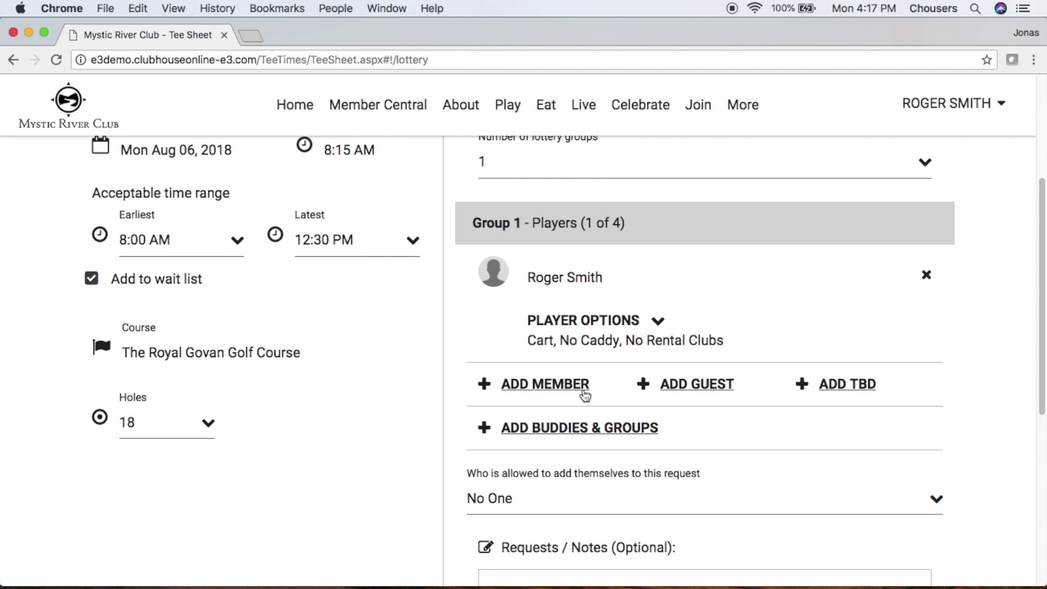
Search the member list by name and add the matching member to Group 1.
left_click(584, 390)
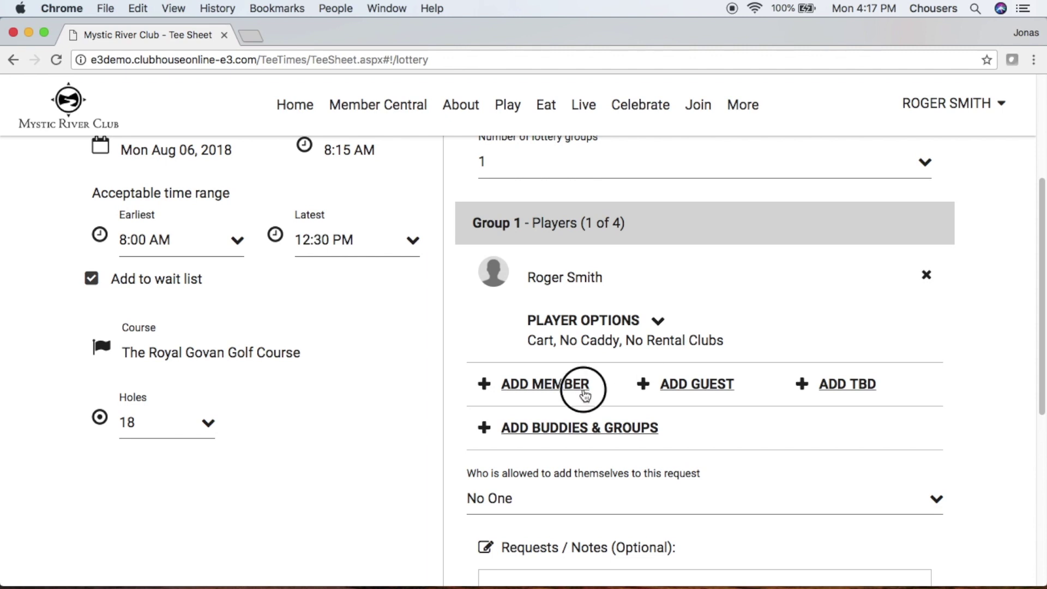
type("john")
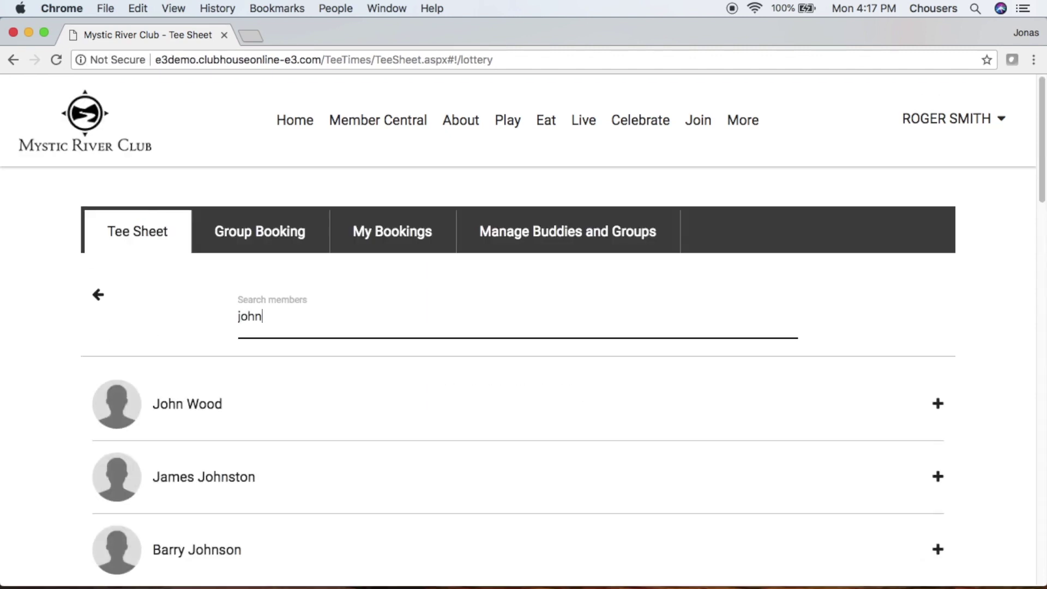
left_click(308, 416)
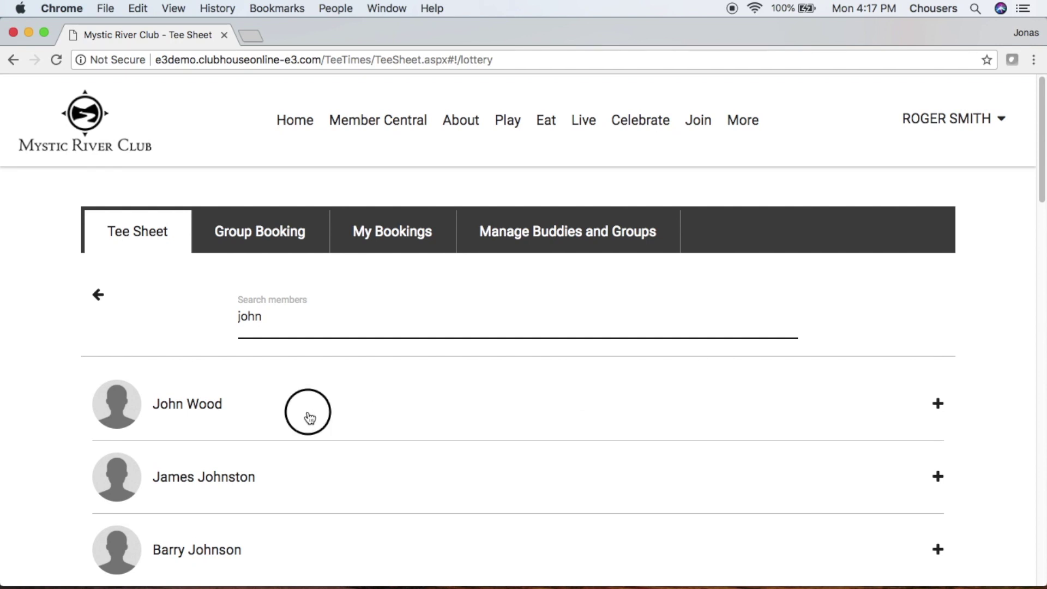
scroll(309, 416, "down", 5)
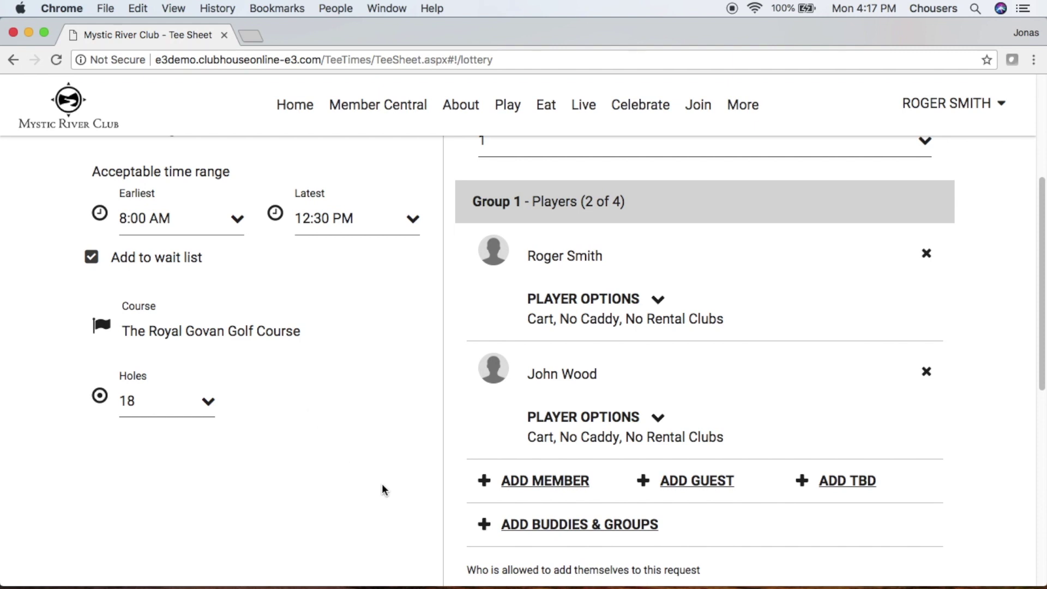
Add a guest player, entering the guest's first name, last name and e-mail.
left_click(672, 486)
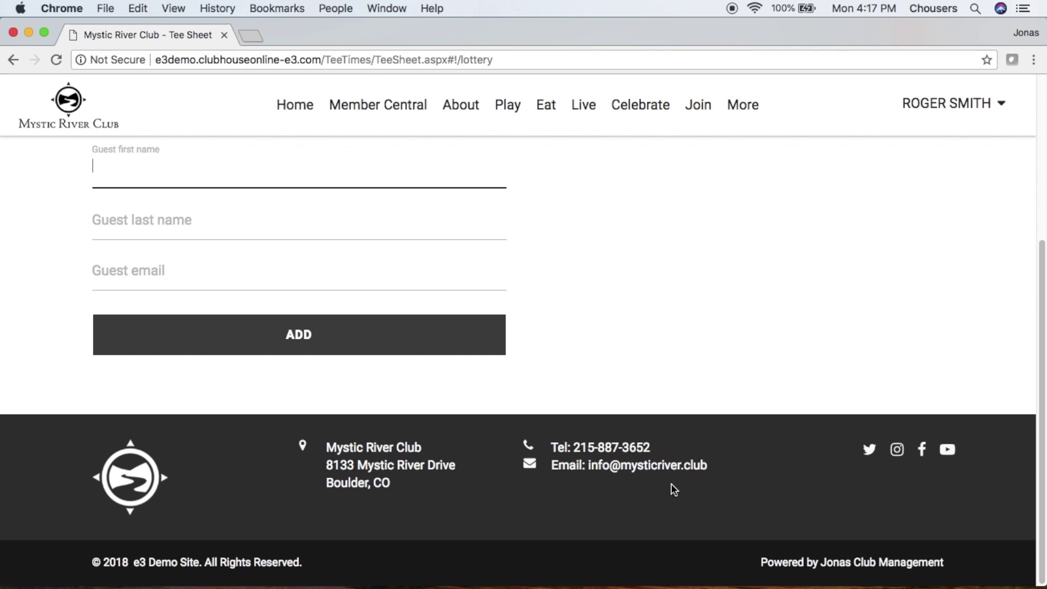
left_click(404, 227)
left_click(627, 202)
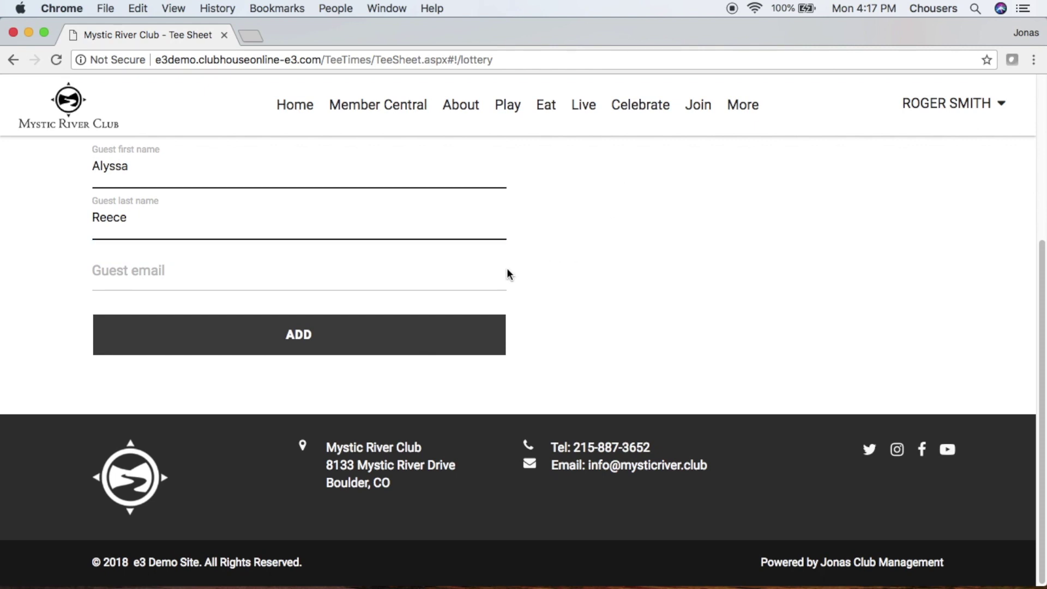
left_click(490, 275)
type("al")
left_click(458, 302)
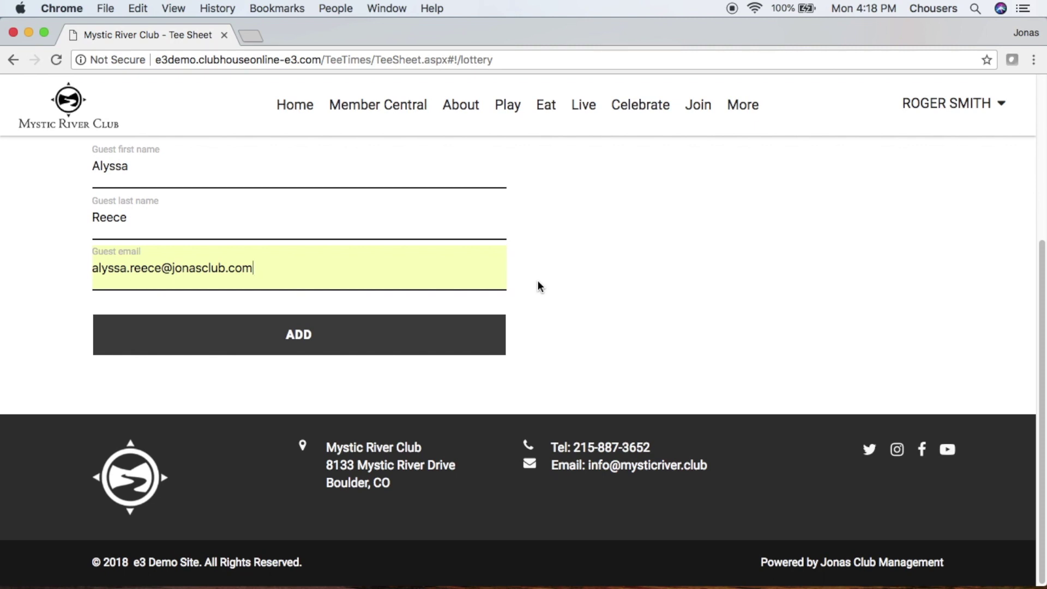
left_click(419, 355)
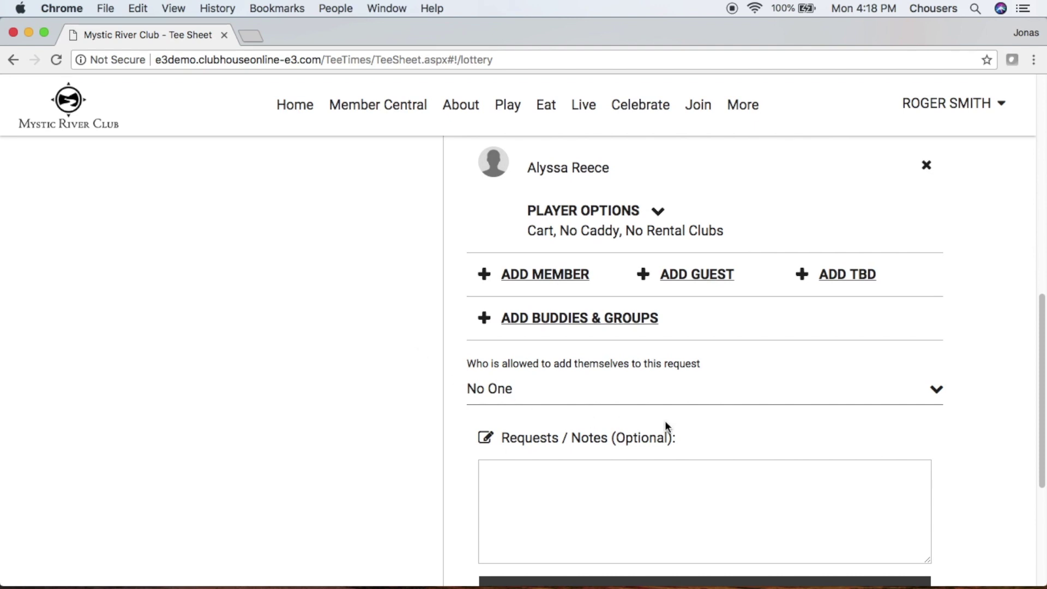
Fill Group 1's fourth slot with a TBD placeholder player.
left_click(844, 276)
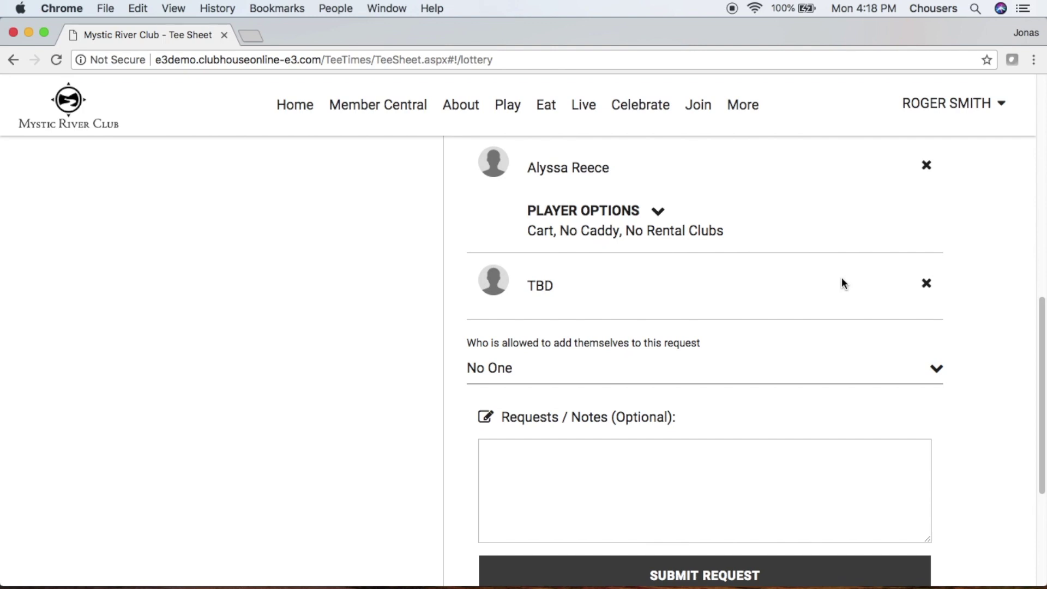
scroll(842, 279, "up", 5)
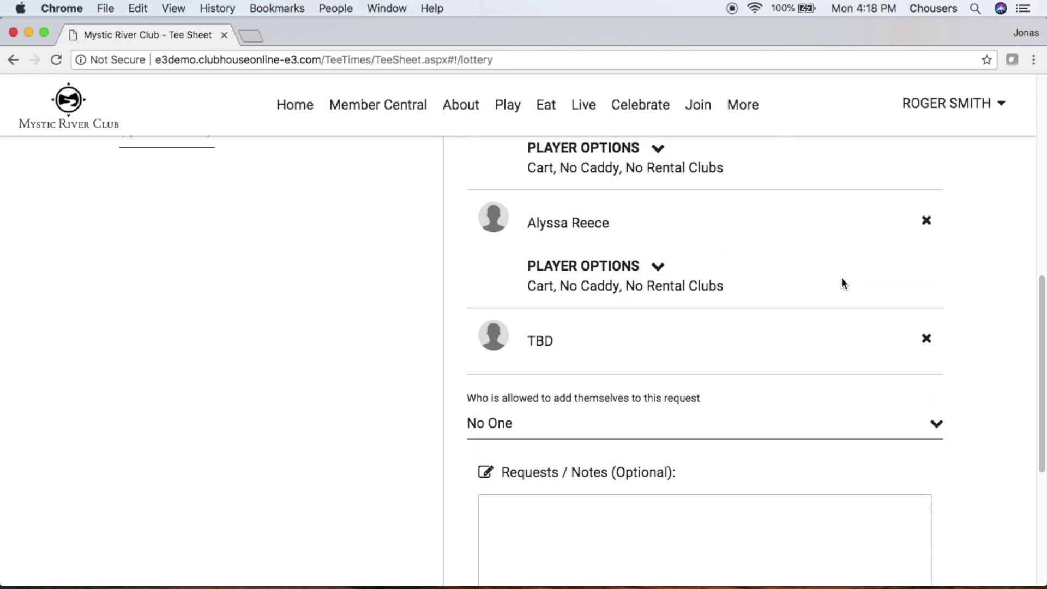
scroll(842, 281, "up", 3)
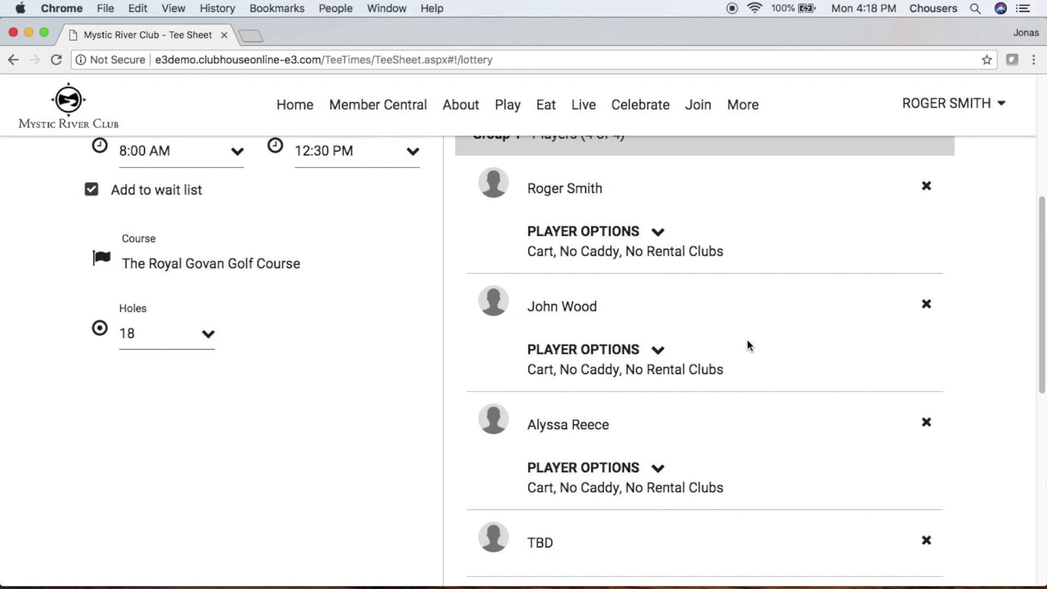
scroll(748, 346, "up", 5)
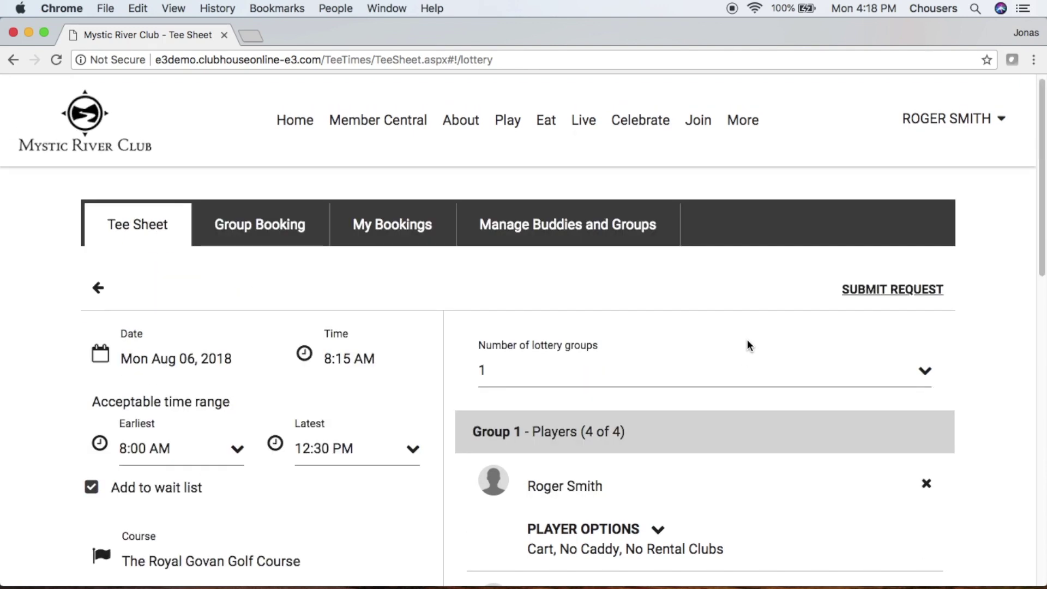
Set the number of lottery groups to 2.
left_click(693, 372)
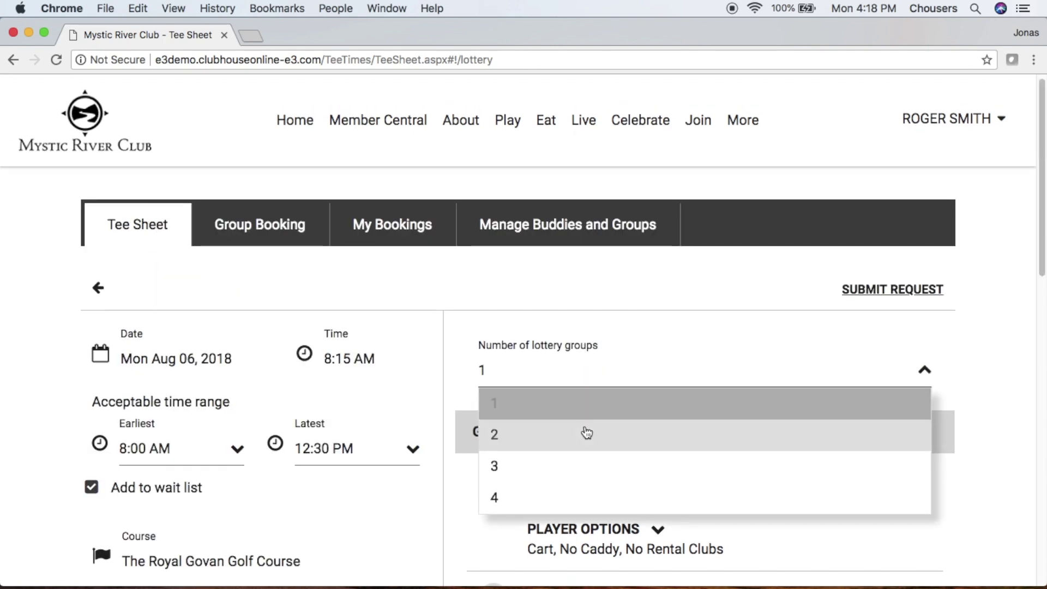
left_click(583, 434)
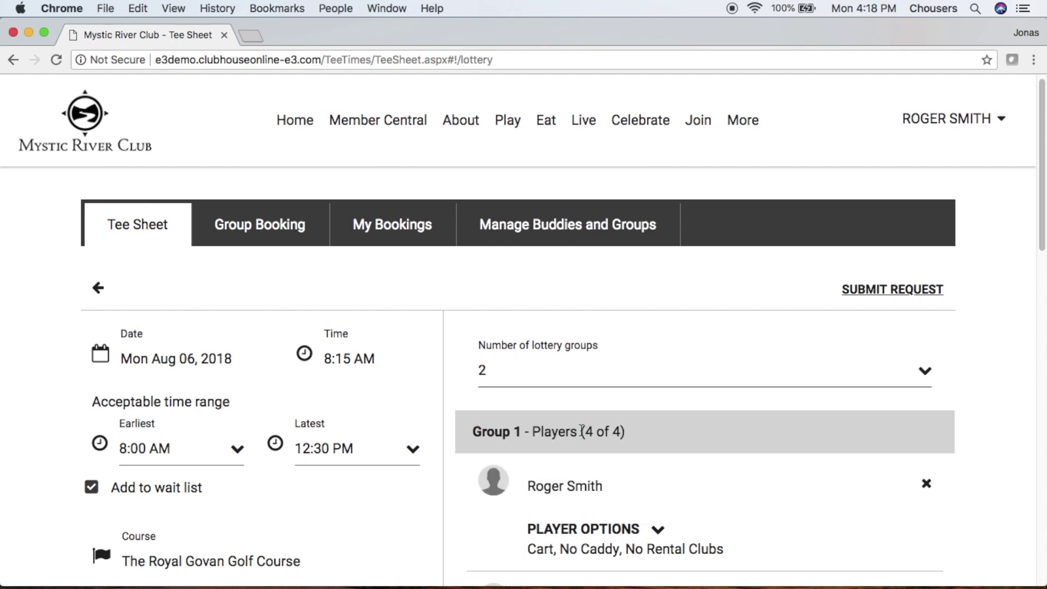
scroll(581, 430, "down", 15)
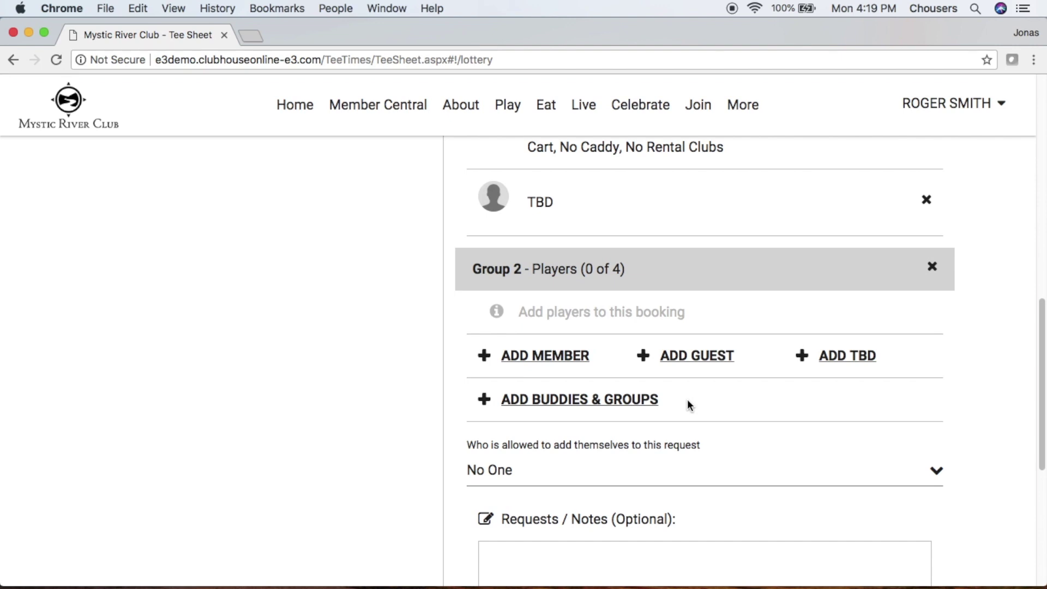
Add the last listed buddy to Group 2 from Buddies & Groups.
left_click(629, 406)
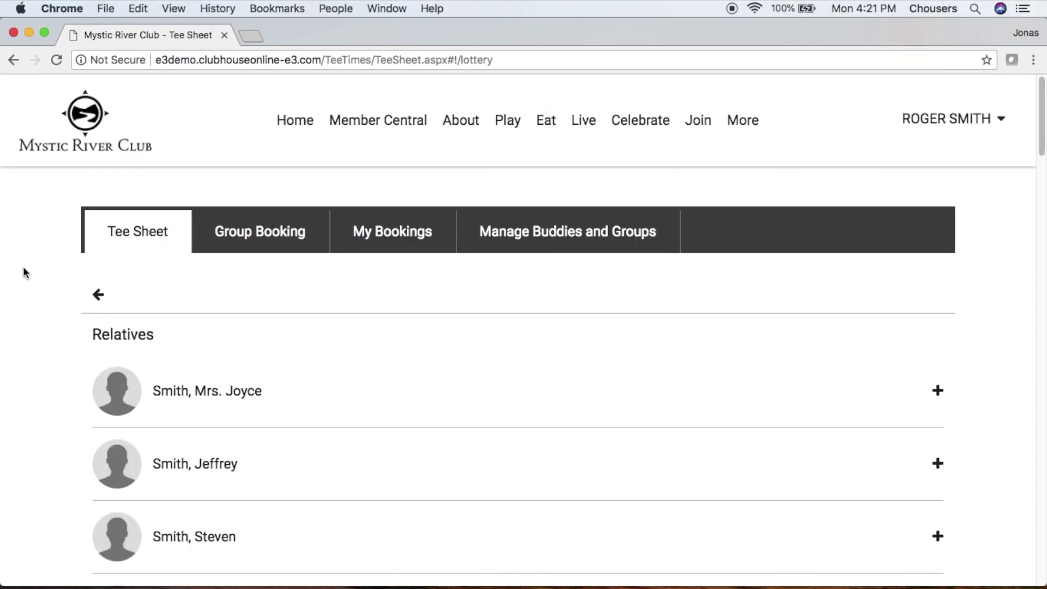
scroll(23, 271, "down", 10)
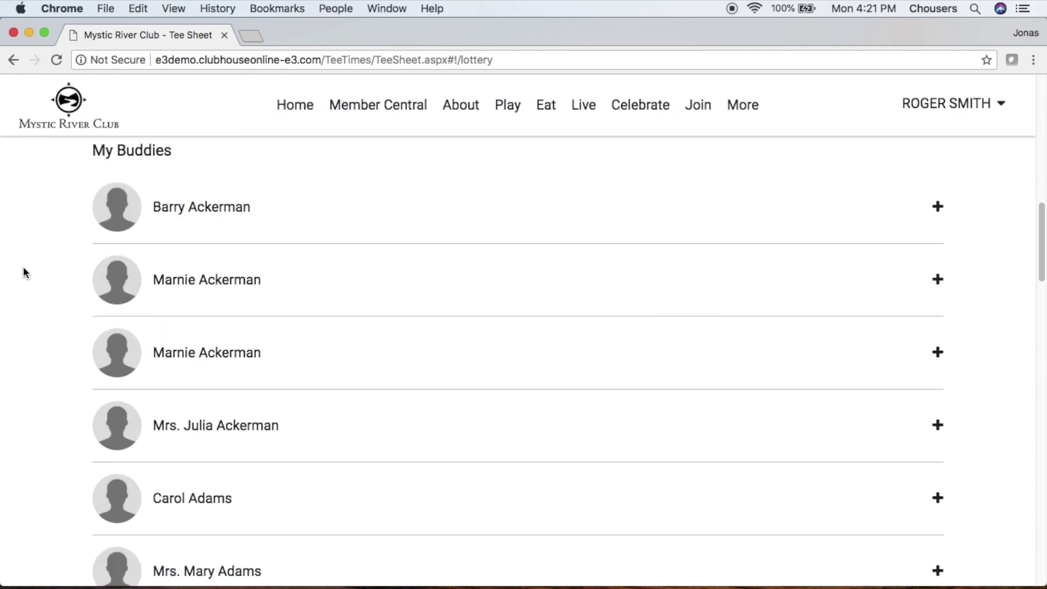
scroll(23, 268, "down", 20)
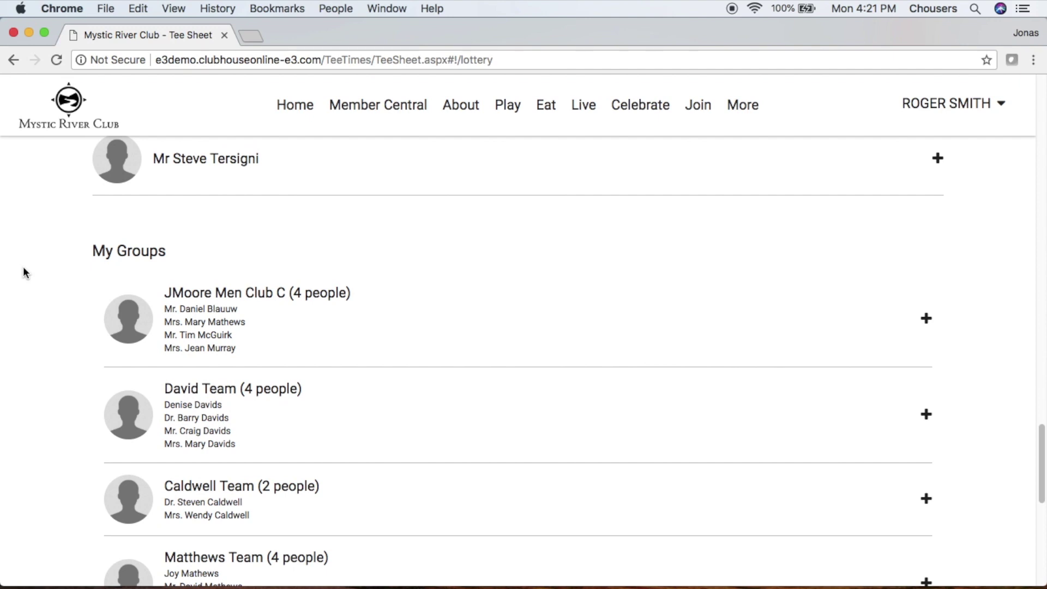
left_click(355, 175)
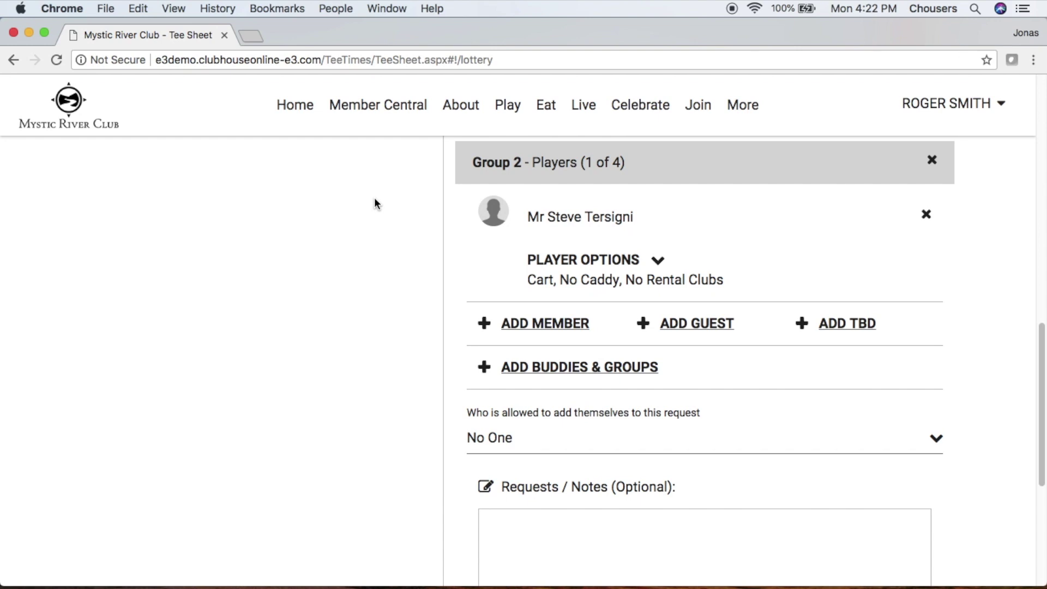
scroll(375, 200, "up", 10)
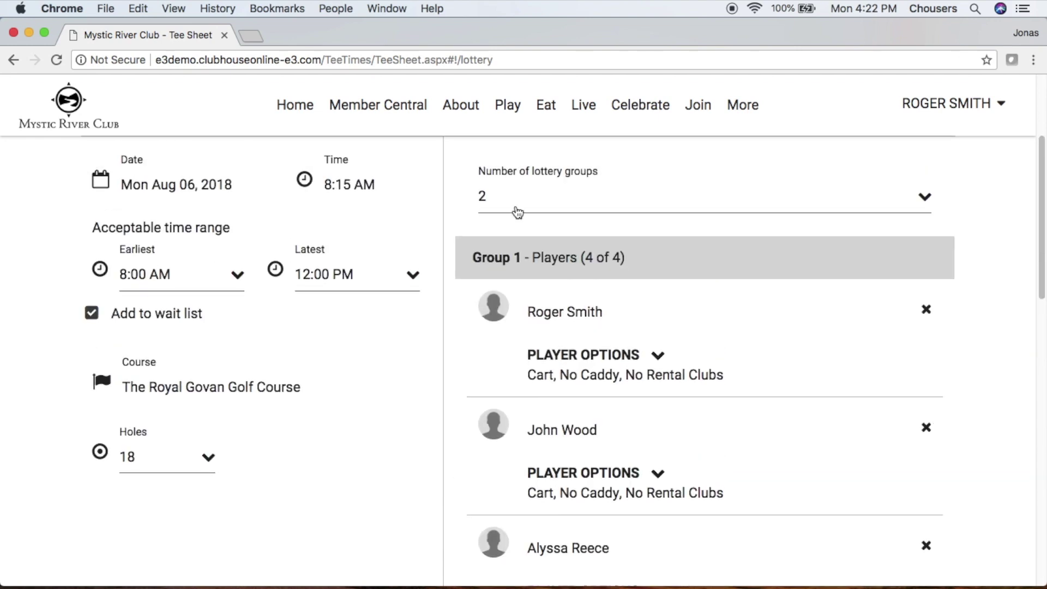
Reduce the request back to a single lottery group.
left_click(517, 210)
left_click(519, 226)
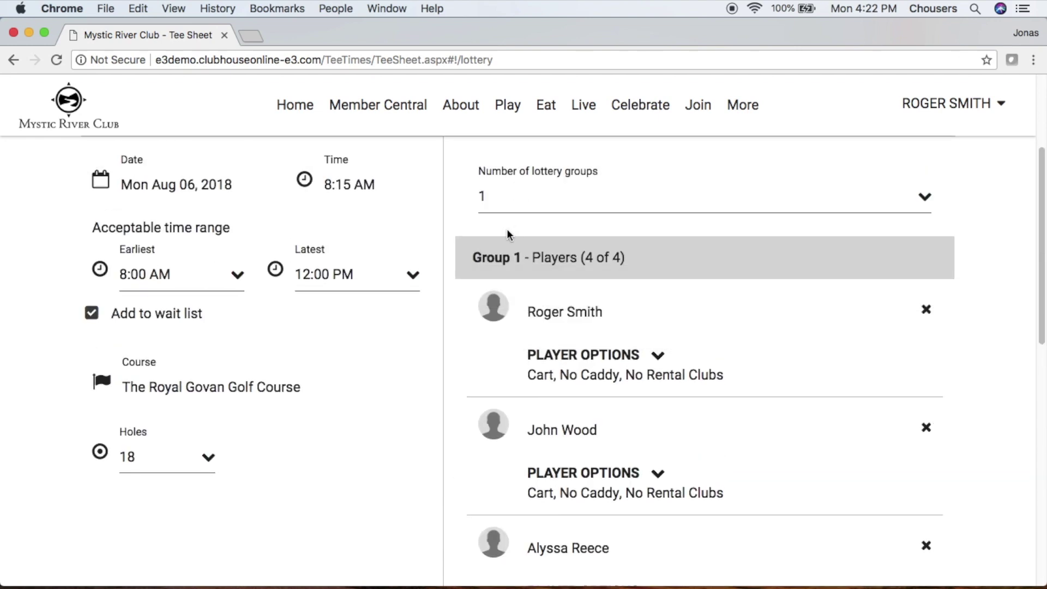
scroll(370, 376, "down", 10)
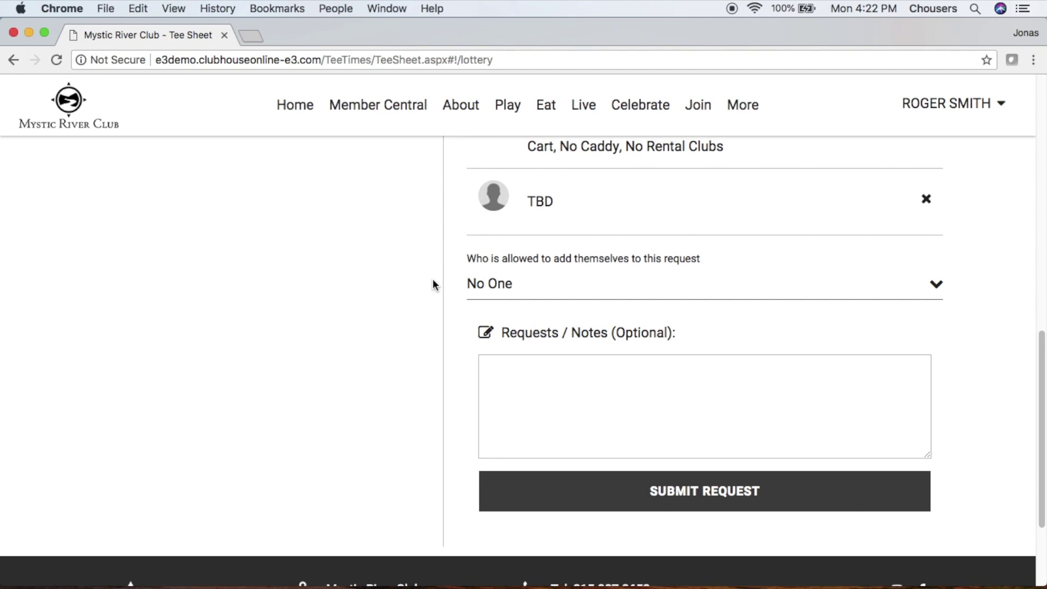
Allow Any Member to add themselves, then submit the lottery request.
left_click(570, 288)
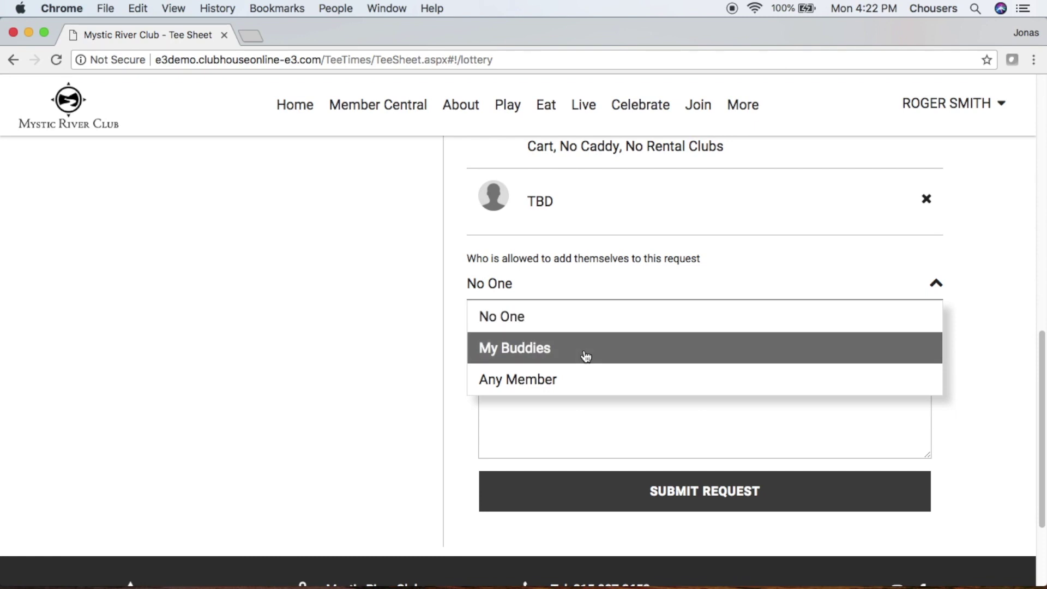
left_click(591, 383)
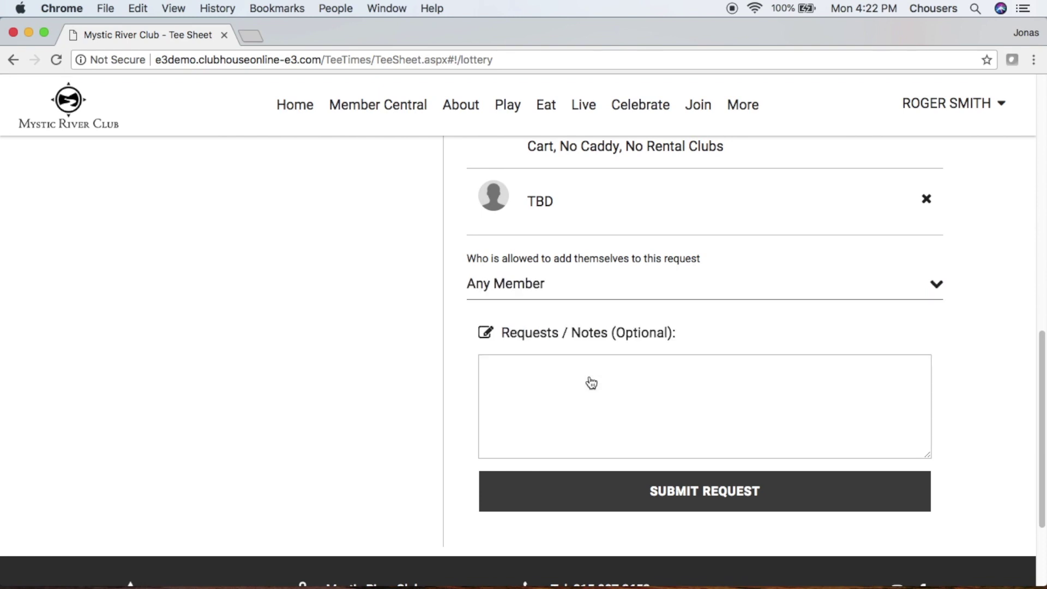
left_click(591, 383)
left_click(612, 492)
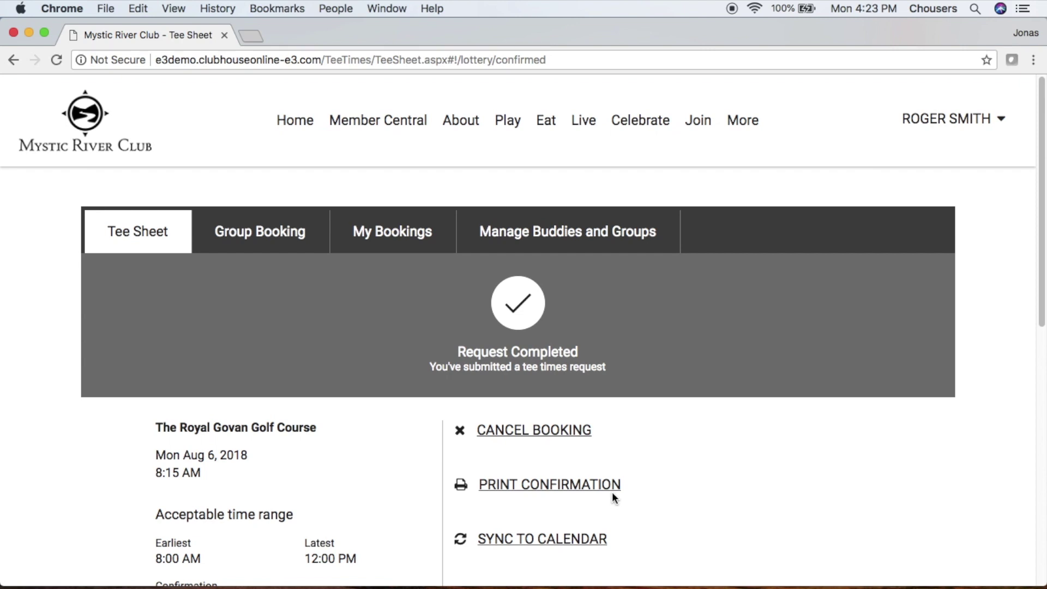
Review the completed request's players, then go to My Bookings.
scroll(612, 492, "down", 5)
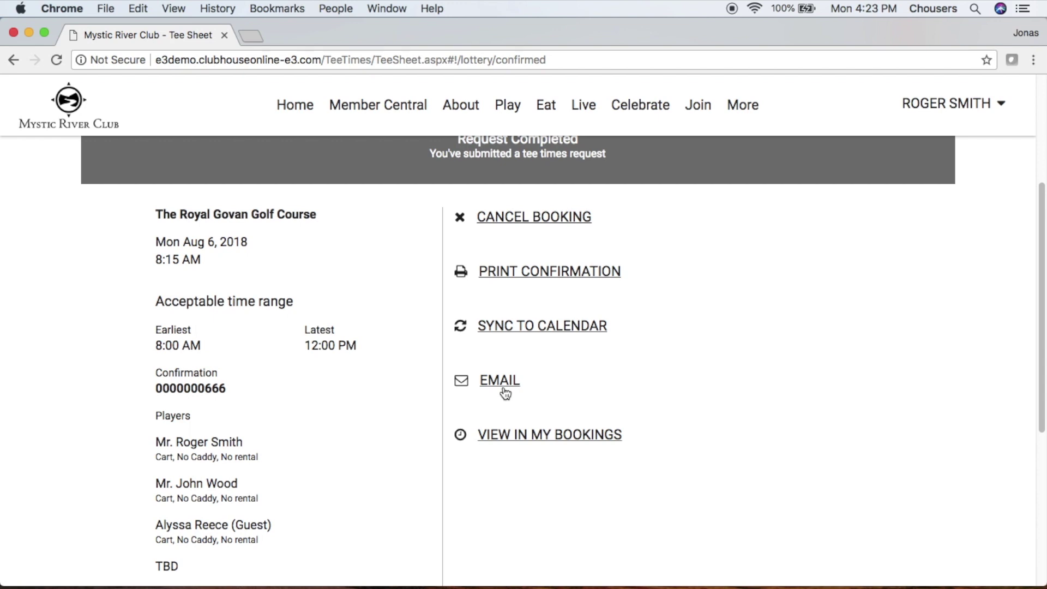
left_click(507, 436)
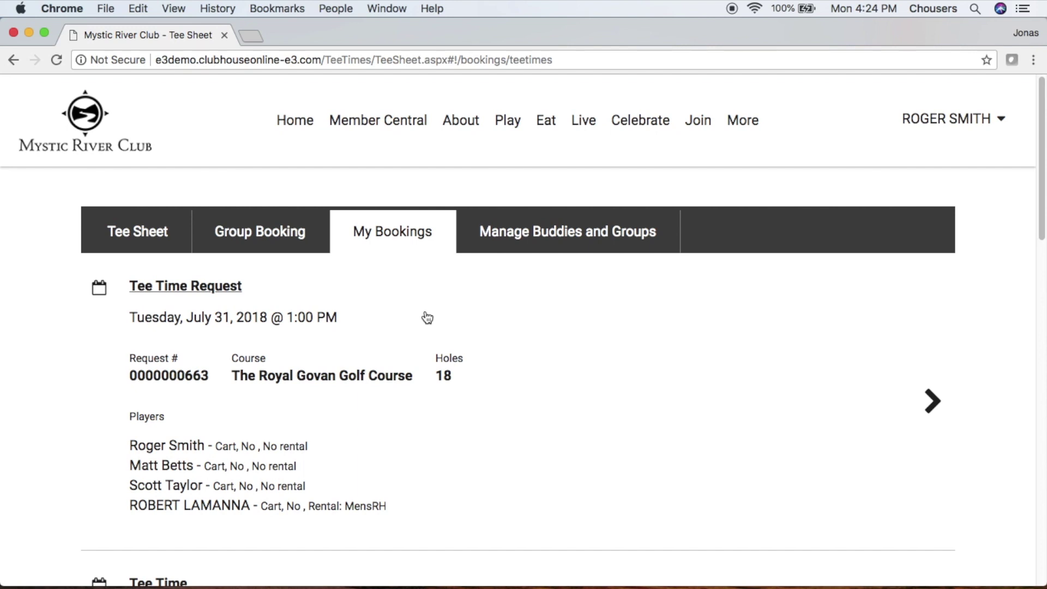
Open the Monday, August 6, 8:15 AM Tee Time Request from My Bookings.
scroll(427, 317, "down", 6)
scroll(427, 317, "down", 6)
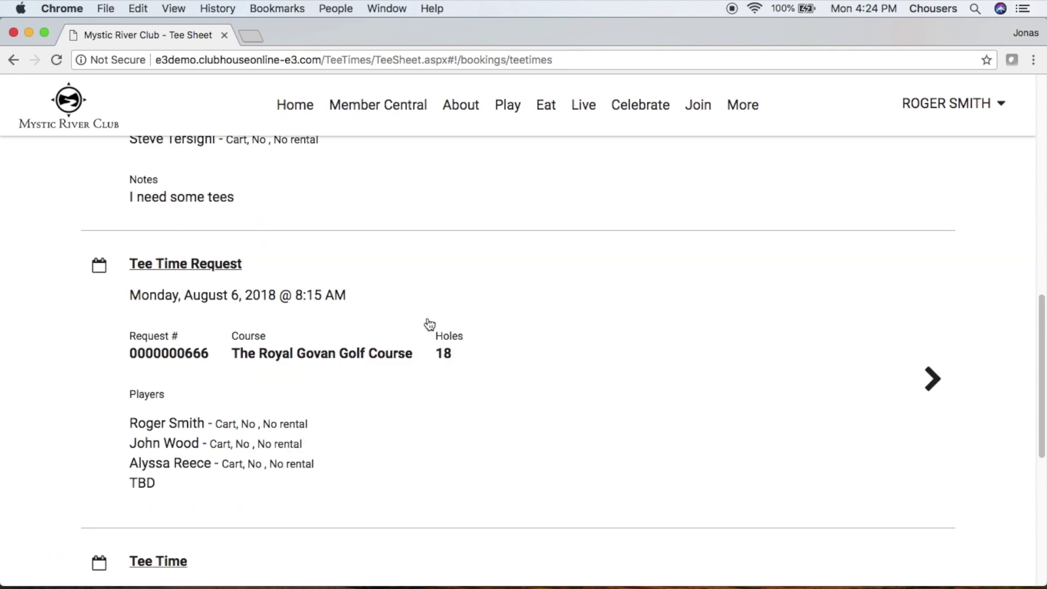
left_click(428, 322)
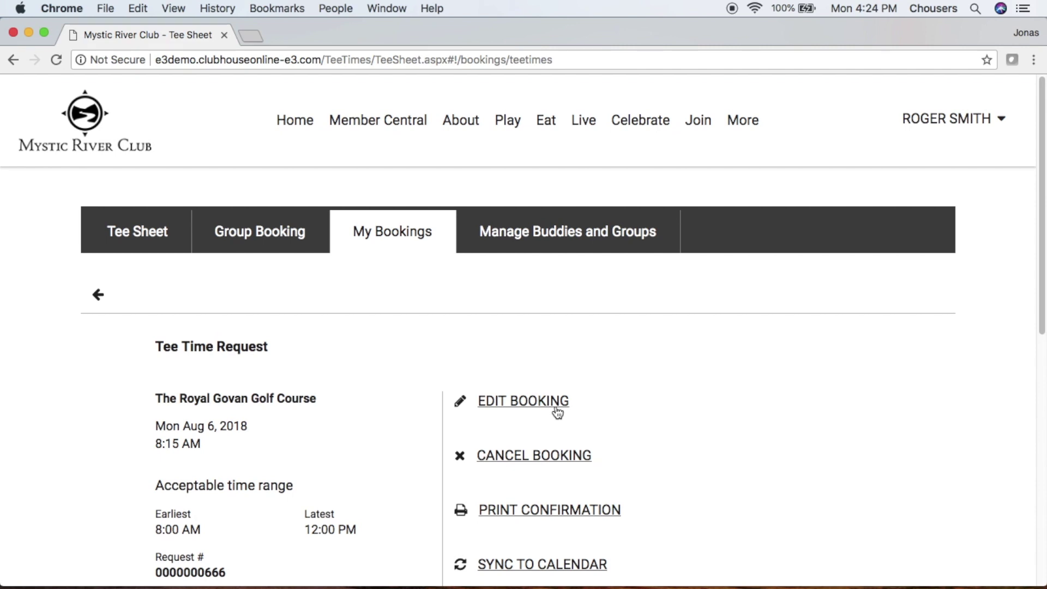
Show the existing Aug 6 lottery requests from the Tee Sheet.
left_click(153, 247)
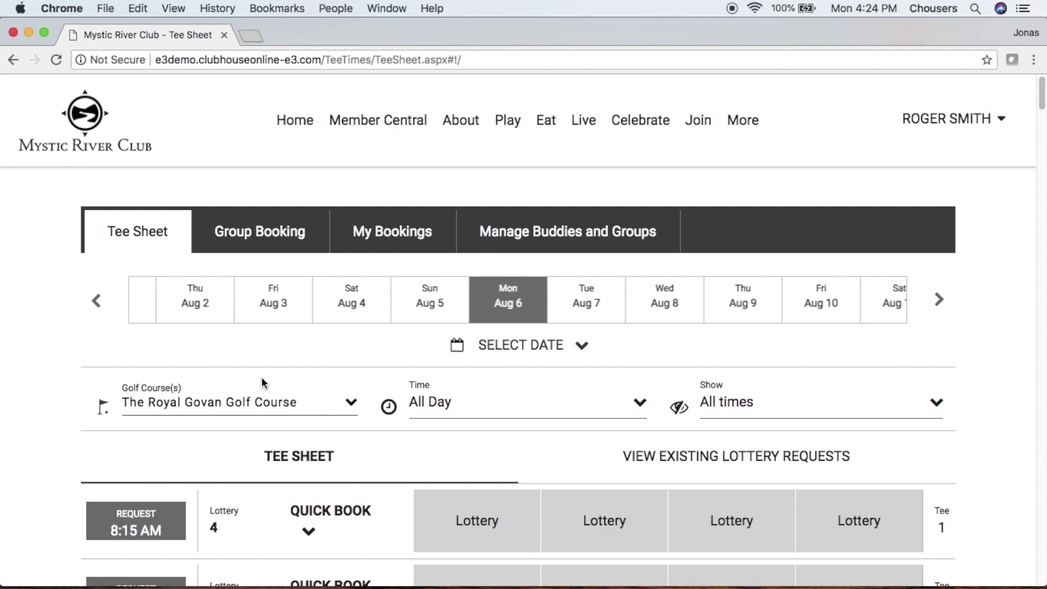
left_click(563, 469)
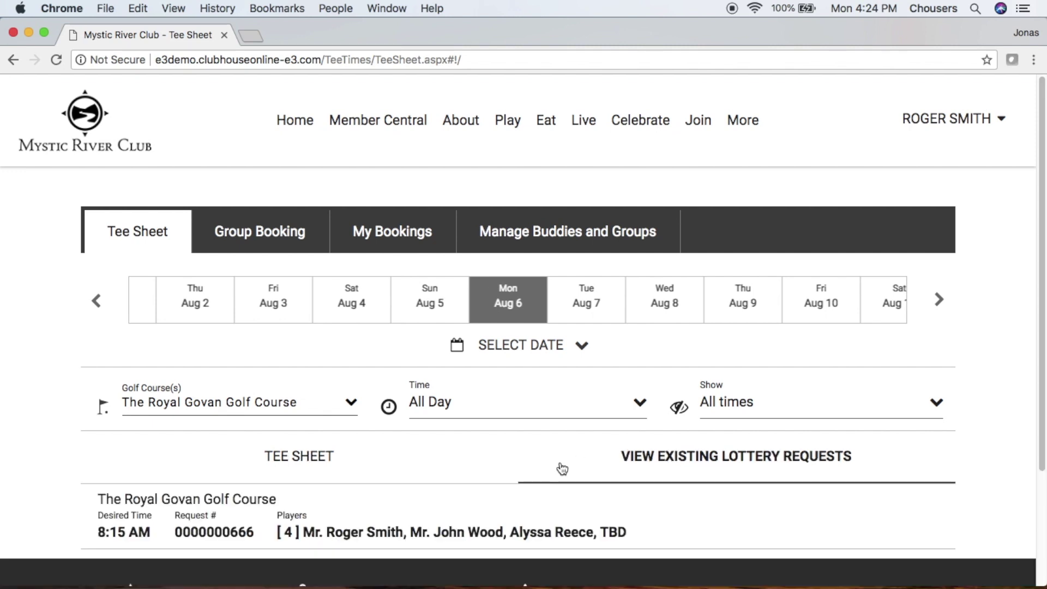